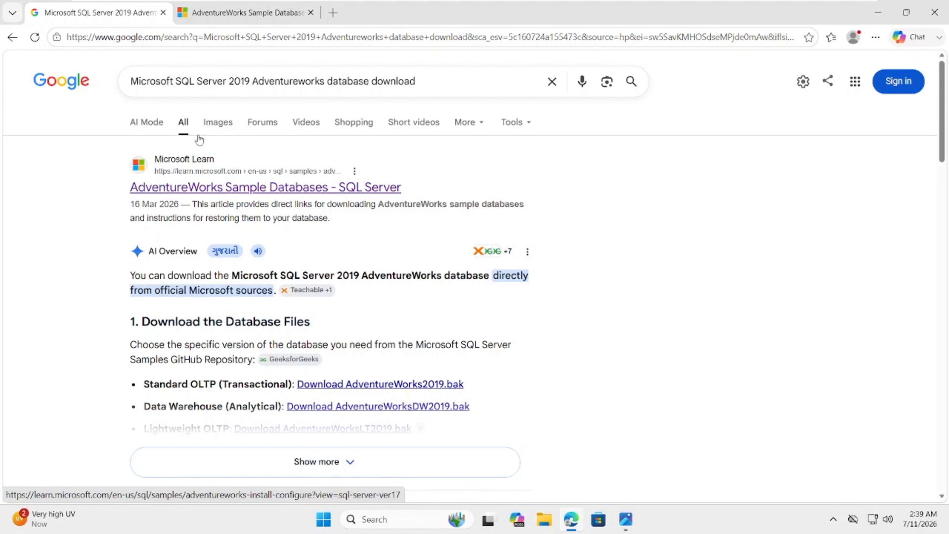
# Step: Download the OLTP backup AdventureWorks2019.bak from the AdventureWorks sample databases article
pyautogui.click(256, 22)
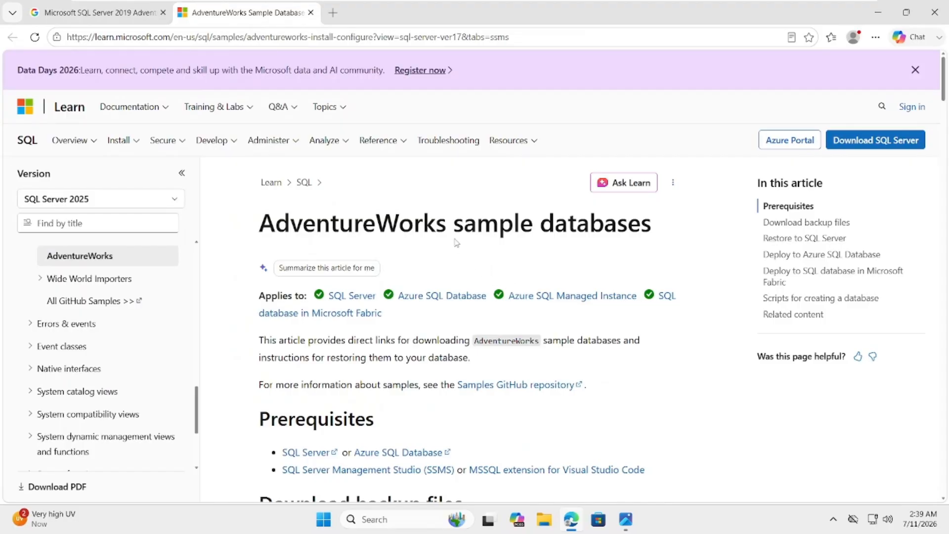
pyautogui.scroll(-3, 647, 370)
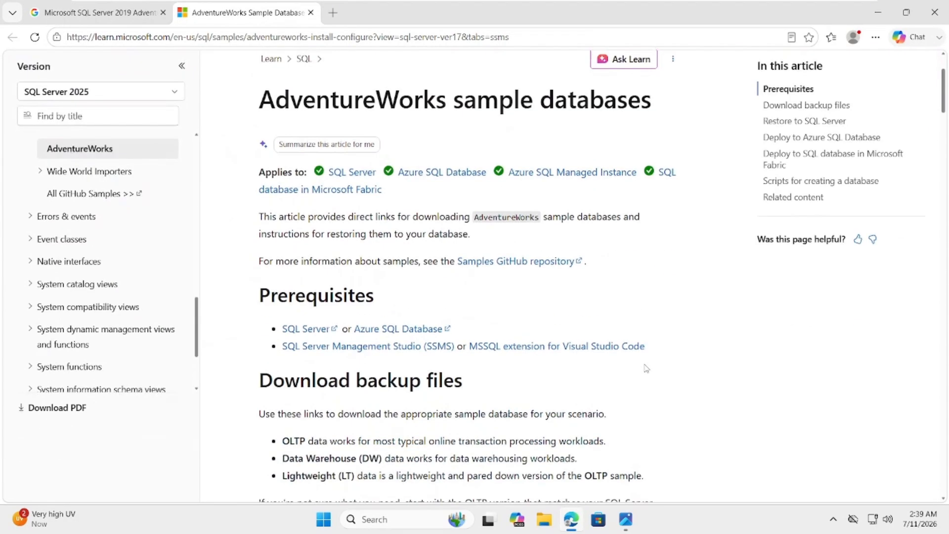
pyautogui.scroll(-7, 655, 363)
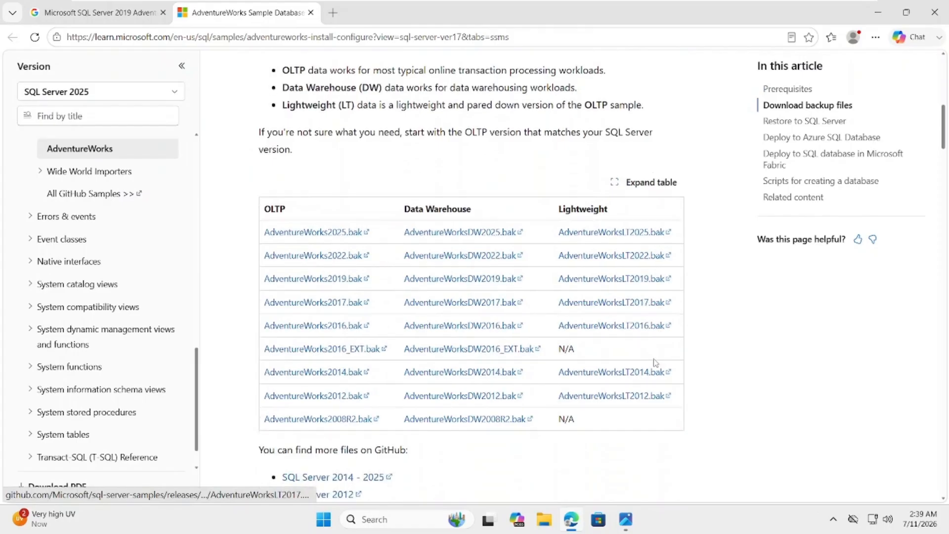
pyautogui.scroll(-3, 654, 363)
pyautogui.scroll(2, 655, 363)
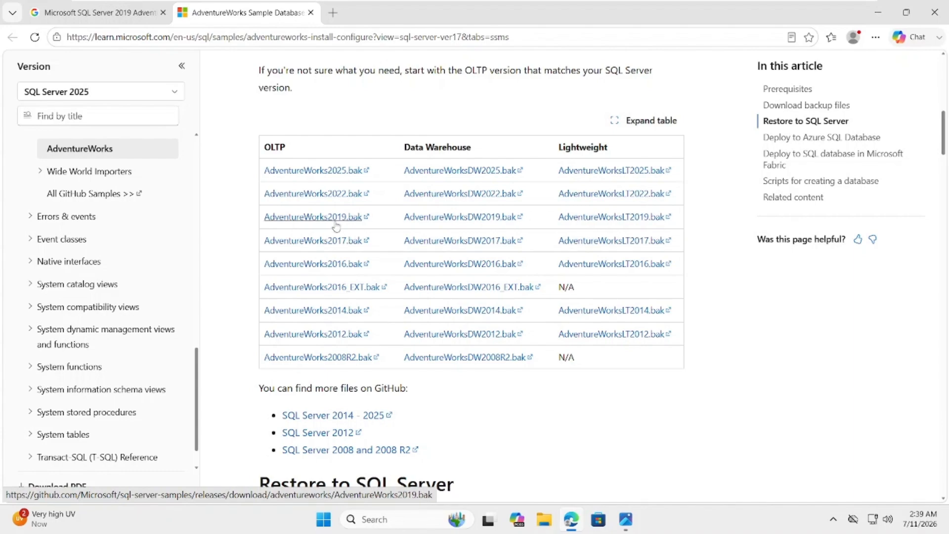
pyautogui.click(366, 224)
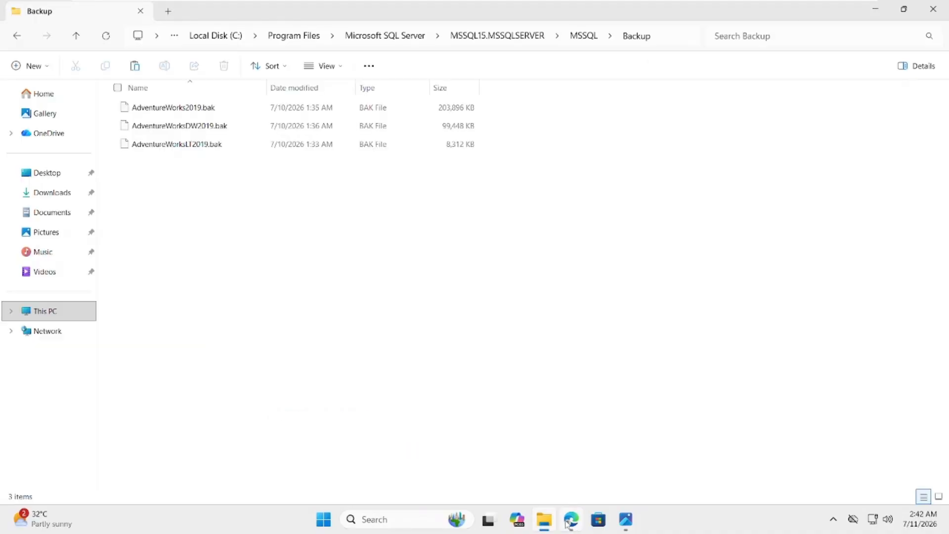
# Step: Review the 2019 backup download links in Edge again and minimise both the browser and the Backup folder window
pyautogui.click(569, 522)
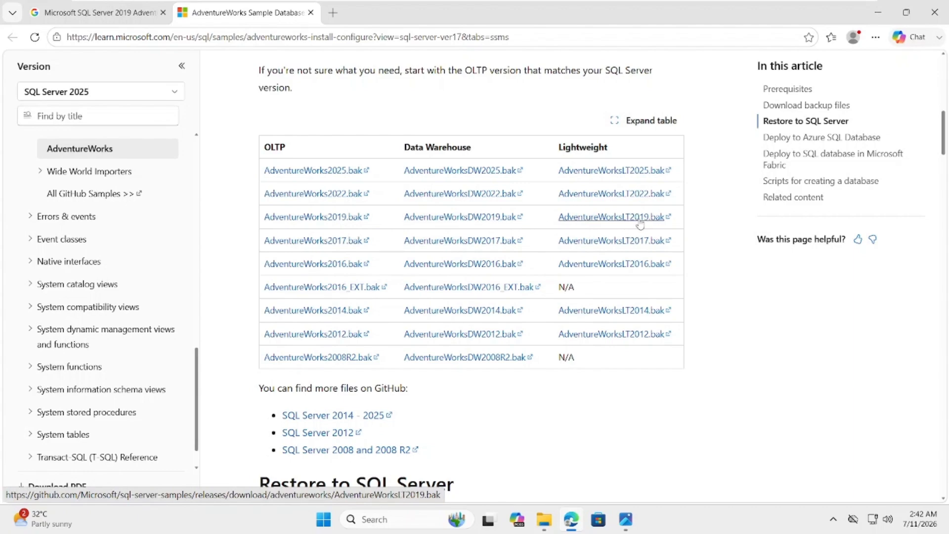
pyautogui.click(877, 12)
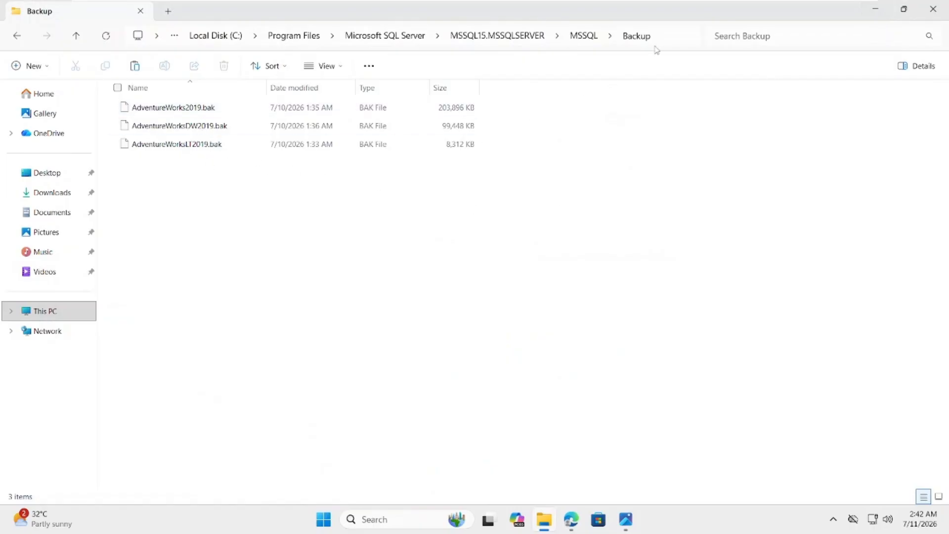
pyautogui.click(926, 16)
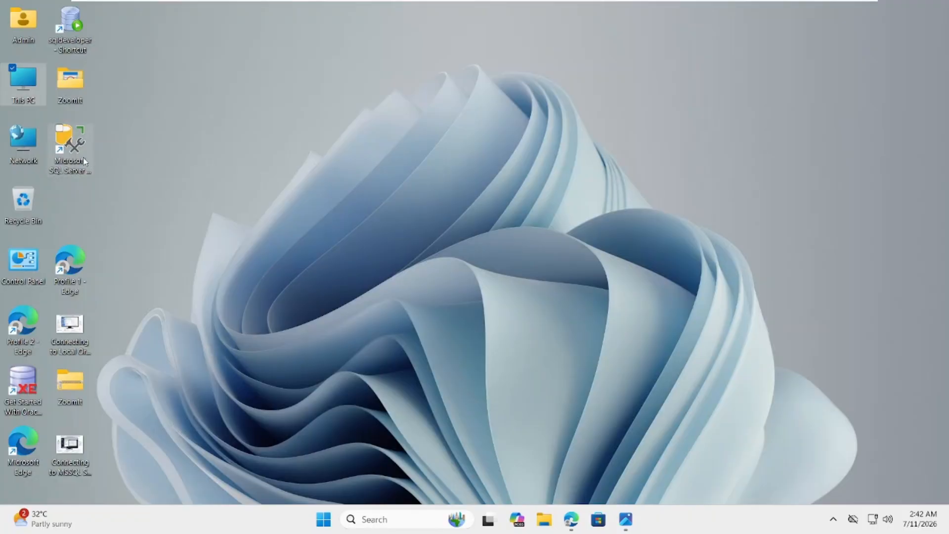
# Step: Launch SQL Server Management Studio with the Windows Run command SSMS
pyautogui.press('super+r')
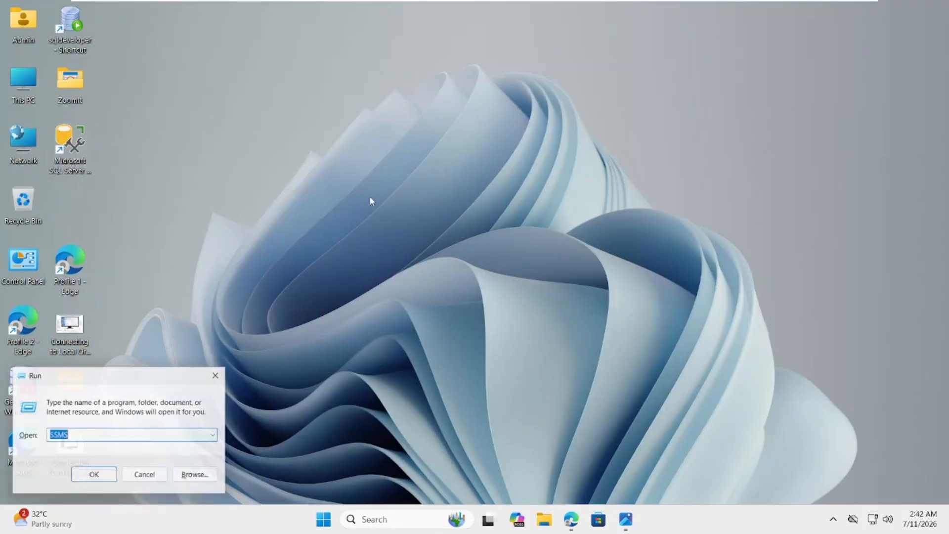
pyautogui.click(51, 435)
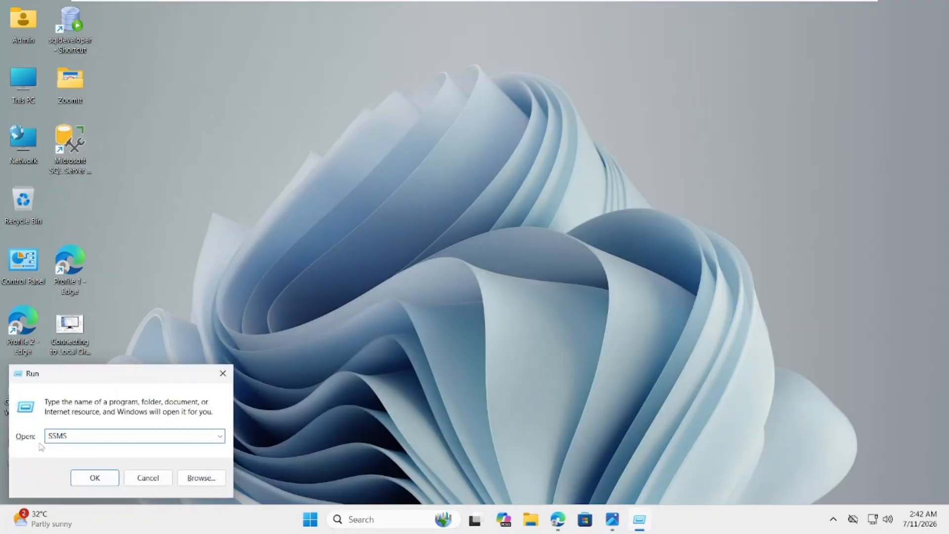
pyautogui.click(94, 477)
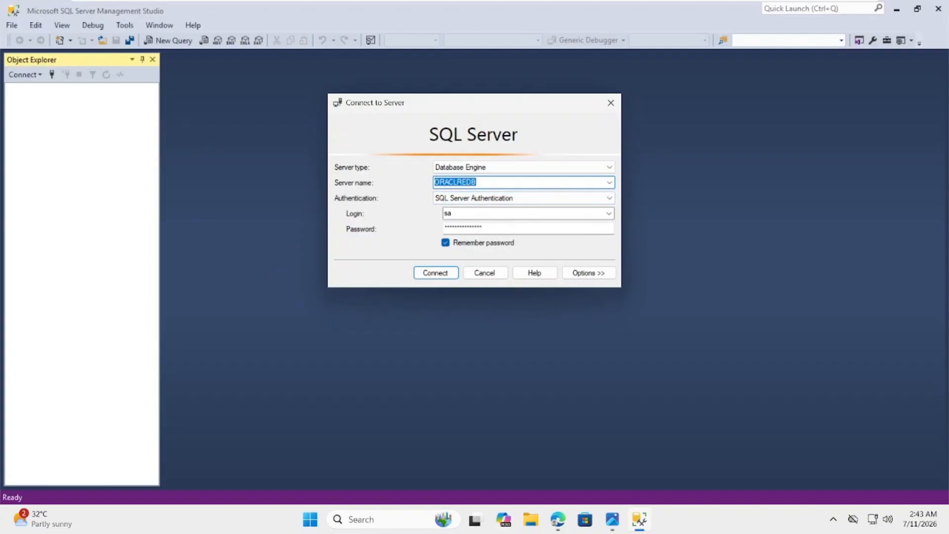
# Step: Connect to the ORACLREDB database engine with SQL Server Authentication, using the sa login and its remembered password
pyautogui.press('Tab')
pyautogui.press('Tab')
pyautogui.click(480, 228)
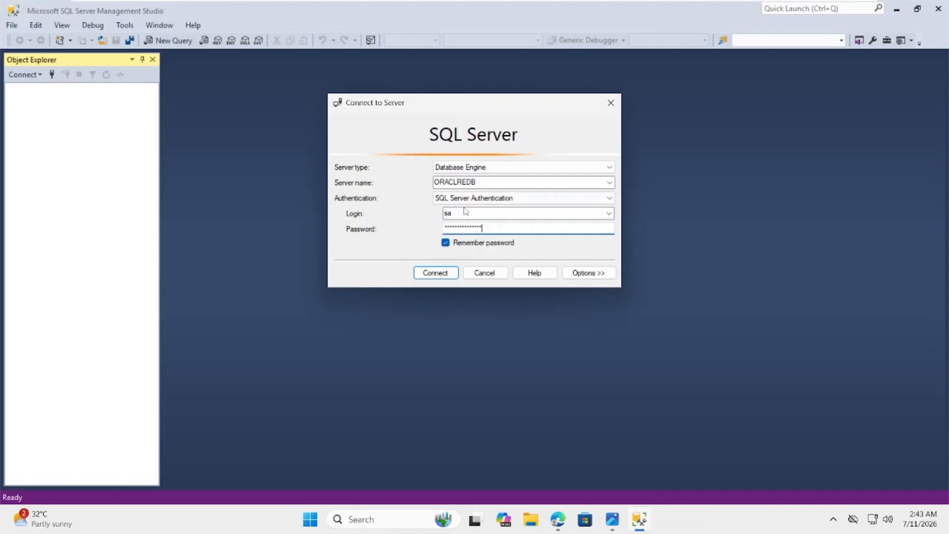
pyautogui.click(429, 276)
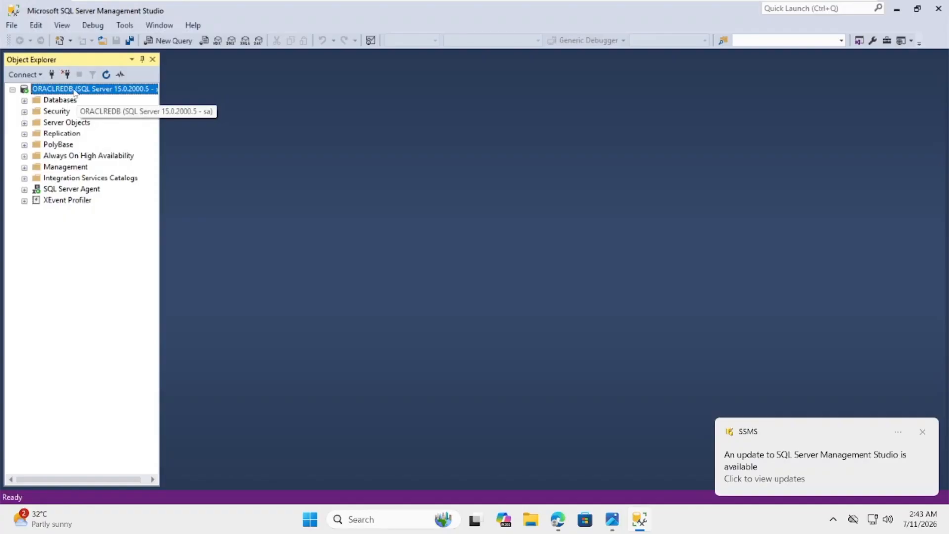
# Step: Start a database restore with Device as the source and begin adding a backup file as media
pyautogui.click(63, 101)
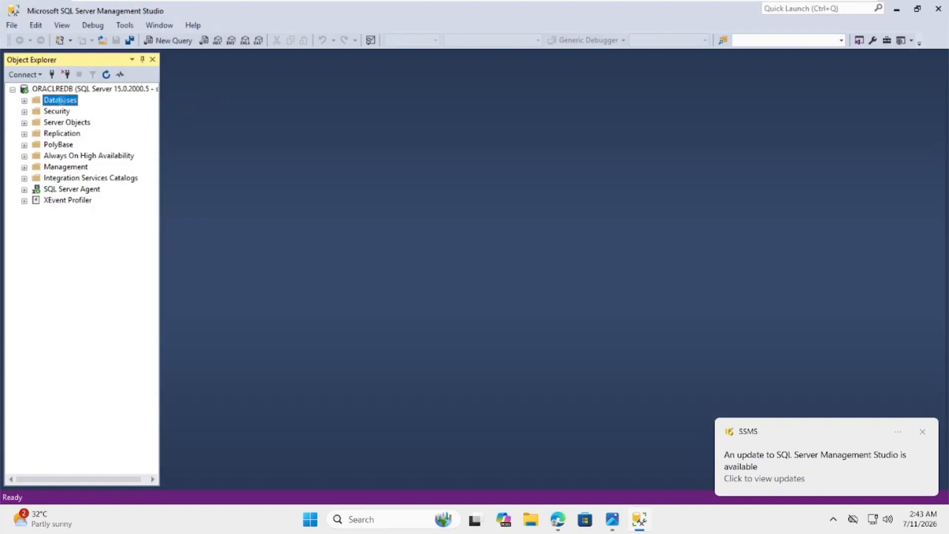
pyautogui.rightClick(63, 102)
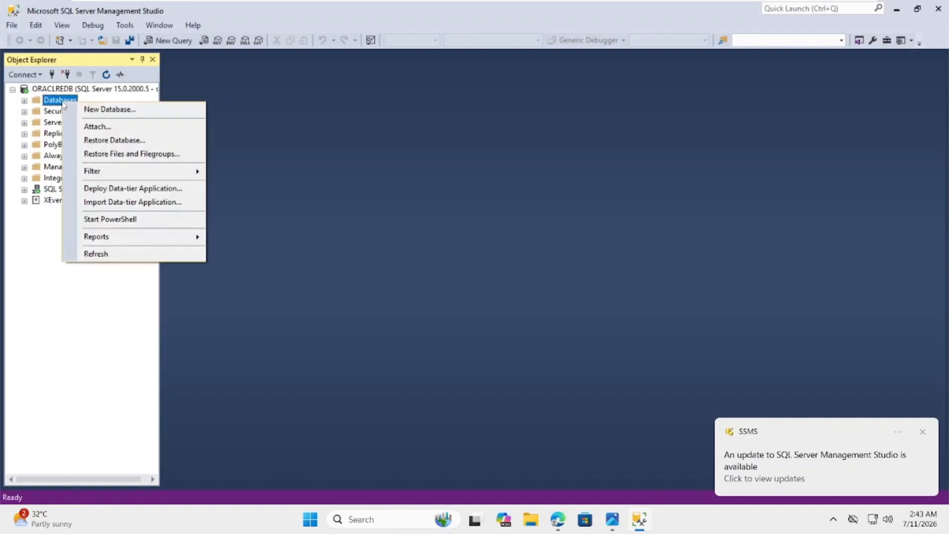
pyautogui.click(118, 142)
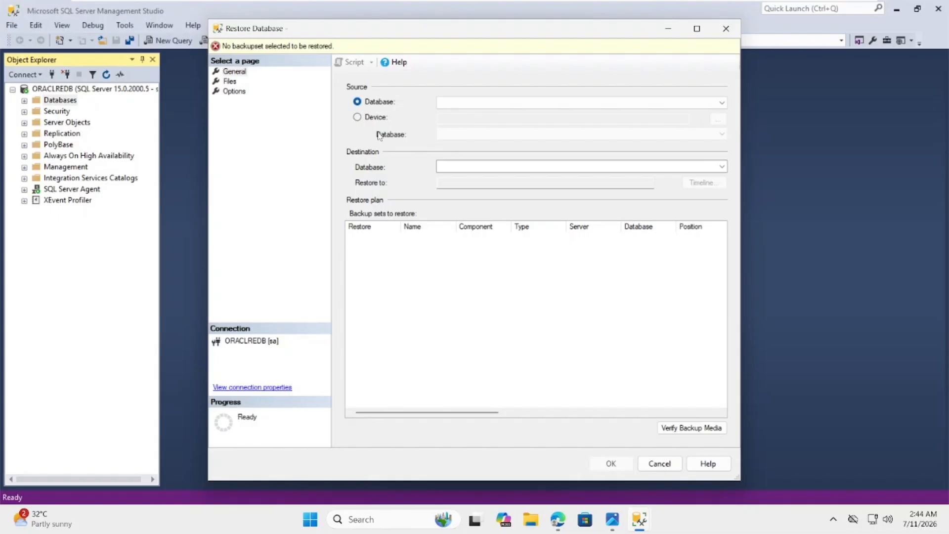
pyautogui.click(357, 117)
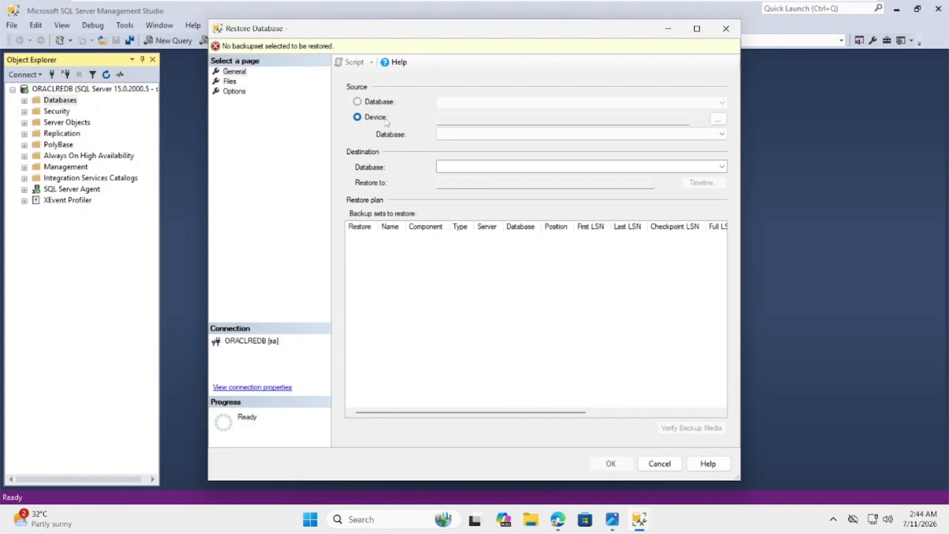
pyautogui.click(719, 123)
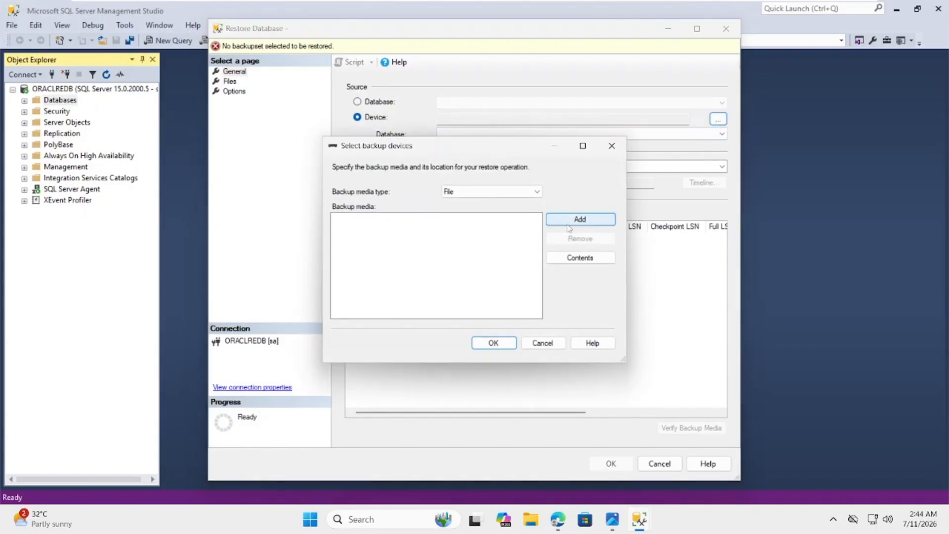
pyautogui.click(579, 219)
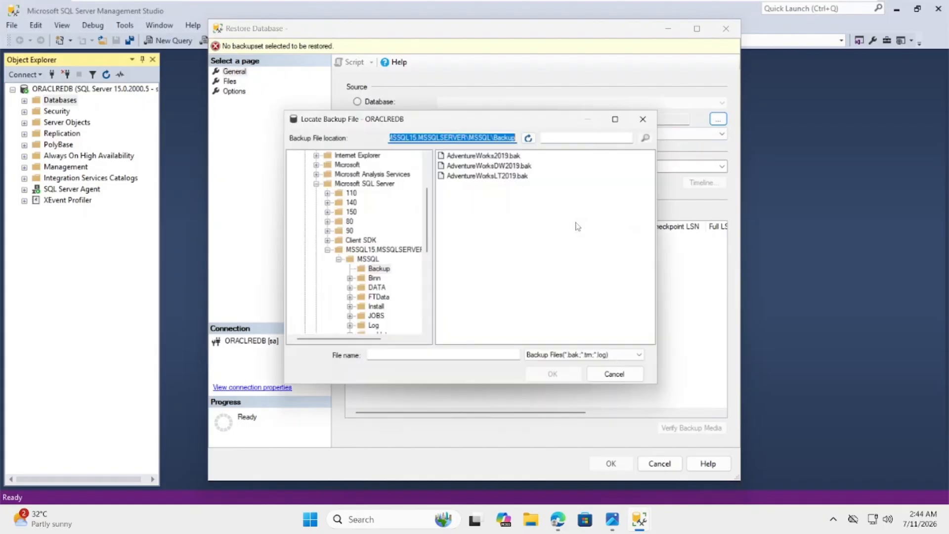
# Step: Browse to the backup folder C:\Program Files\Microsoft SQL Server\MSSQL15.MSSQLSERVER\MSSQL\Backup
pyautogui.scroll(3, 356, 217)
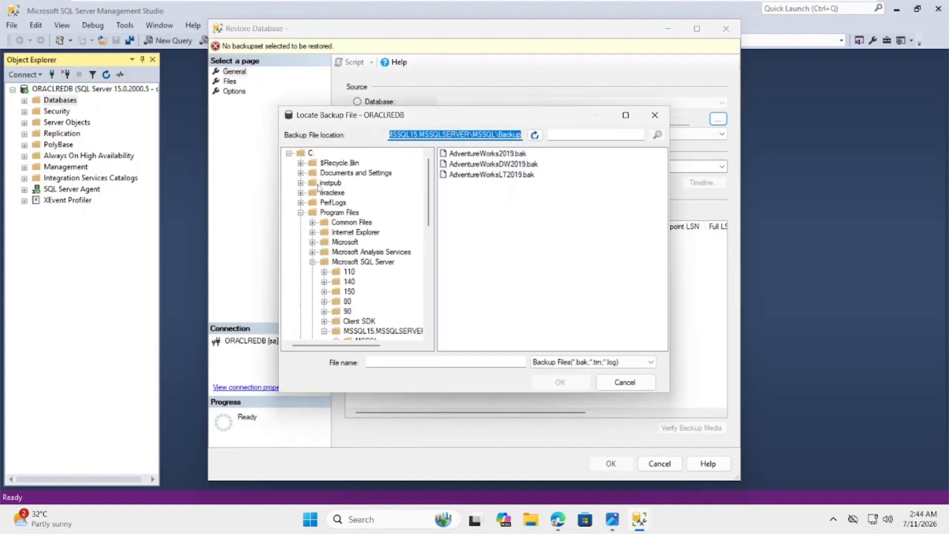
pyautogui.click(289, 154)
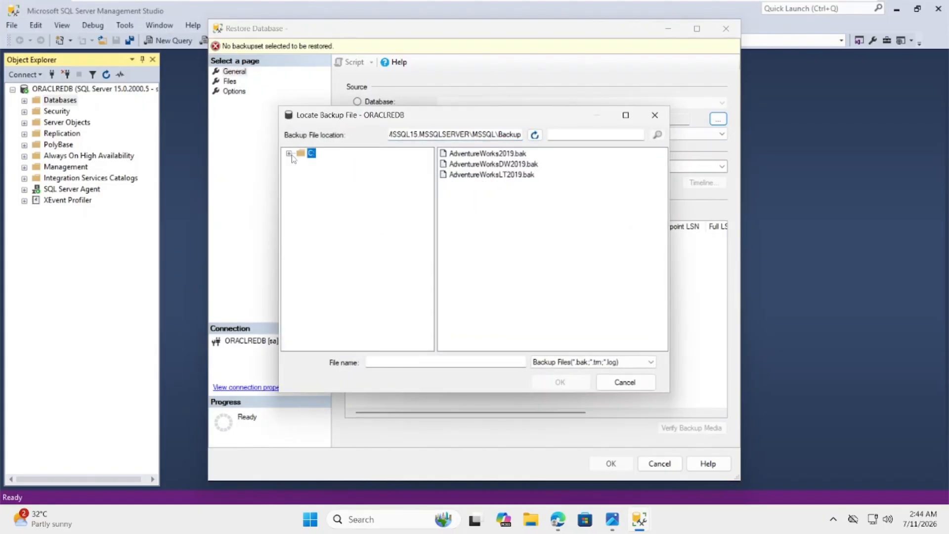
pyautogui.click(289, 153)
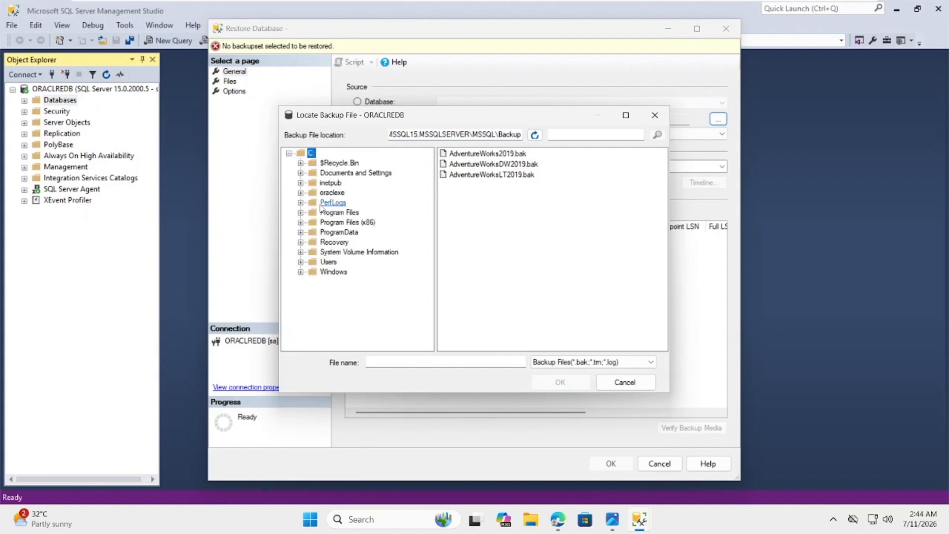
pyautogui.click(300, 213)
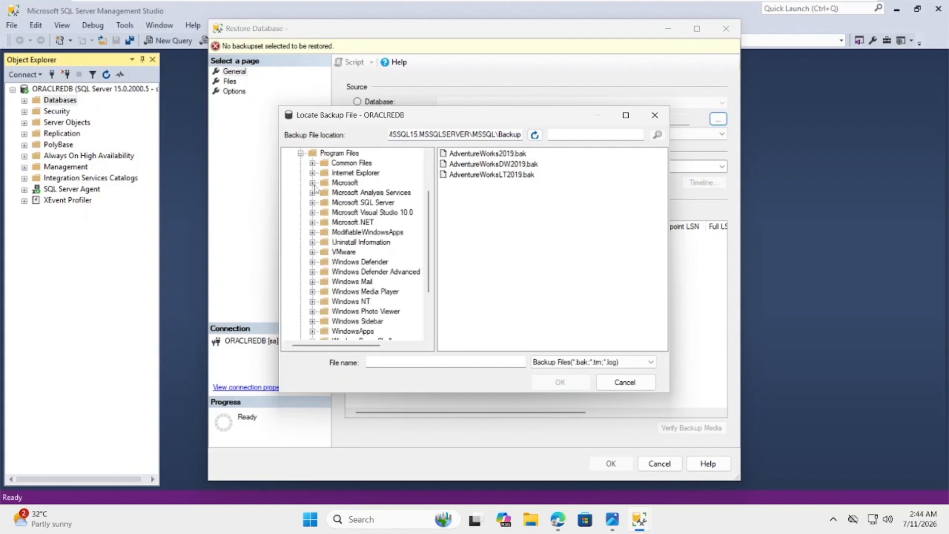
pyautogui.click(312, 202)
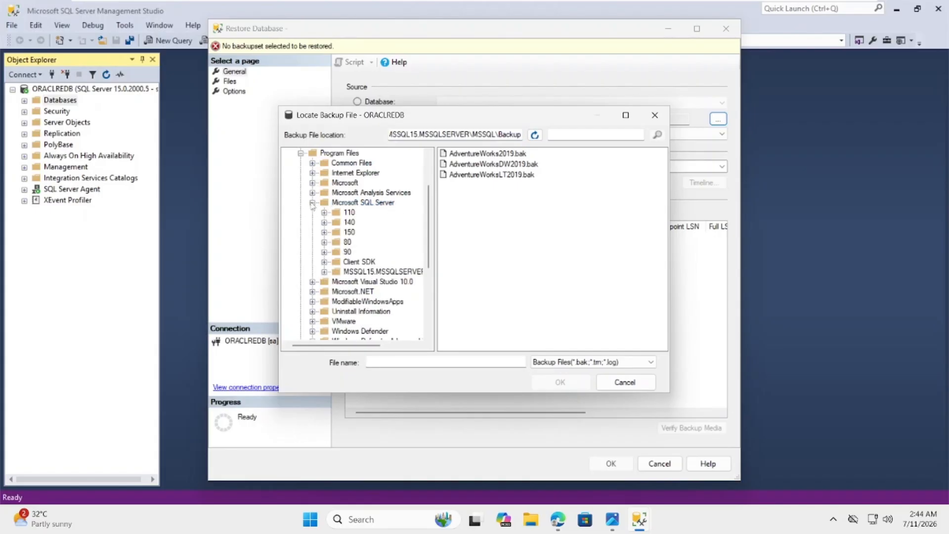
pyautogui.click(325, 271)
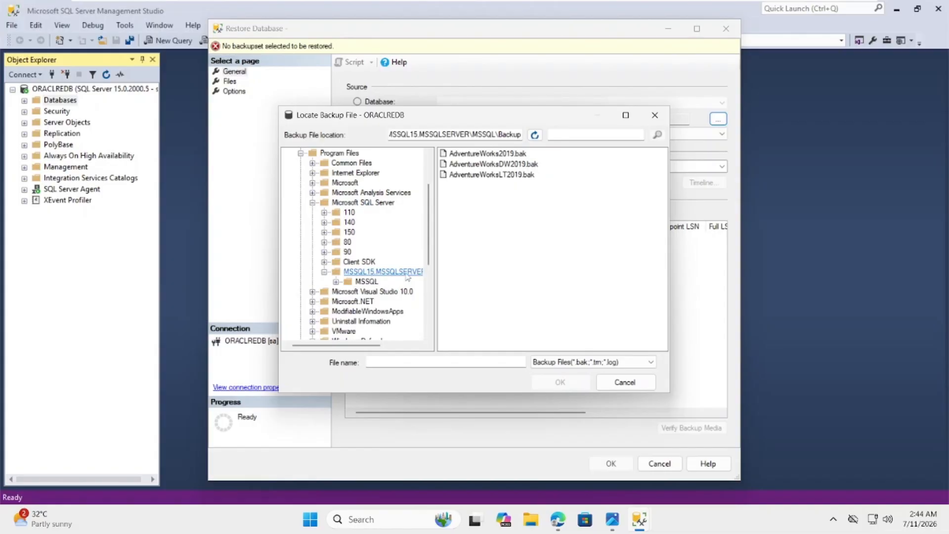
pyautogui.click(336, 281)
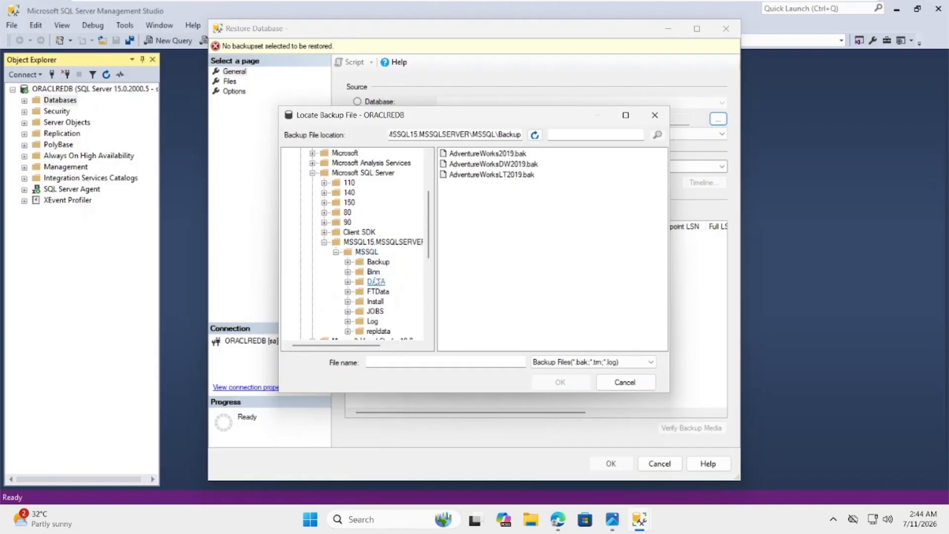
pyautogui.click(380, 263)
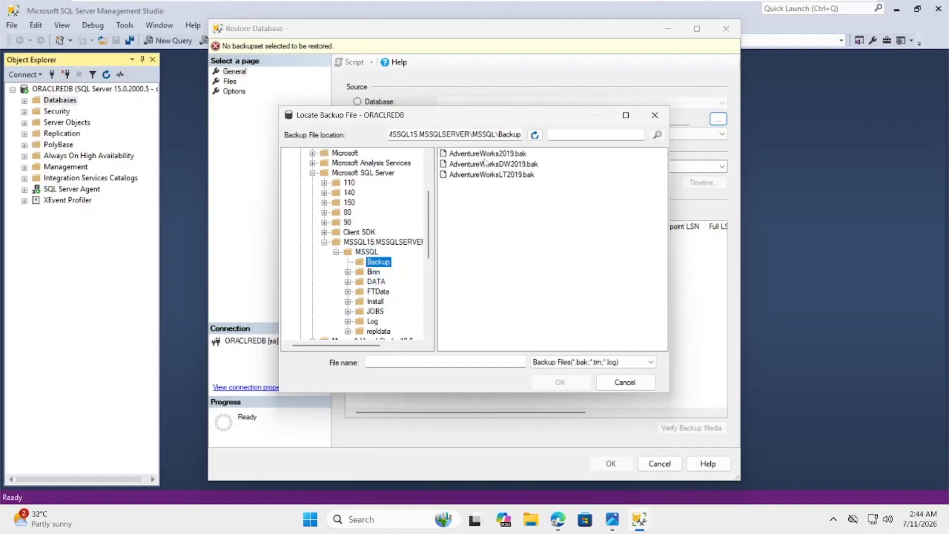
# Step: Add AdventureWorks2019.bak as the backup media and restore it to the AdventureWorks2019 database
pyautogui.click(469, 156)
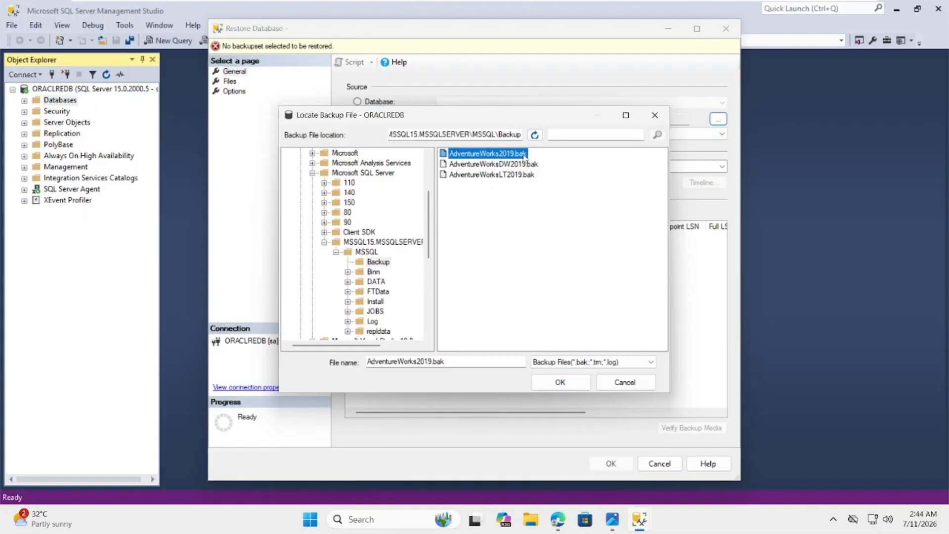
pyautogui.click(563, 387)
pyautogui.click(560, 382)
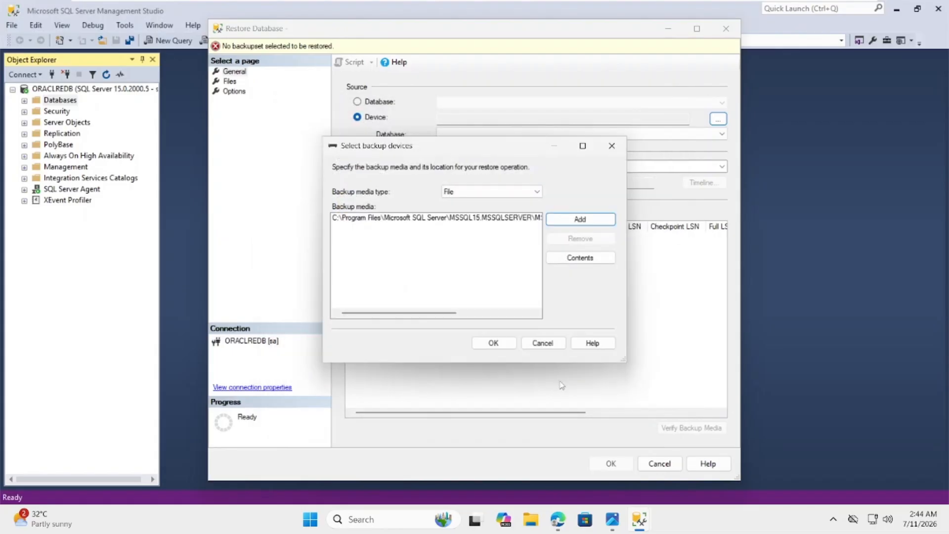
pyautogui.click(491, 341)
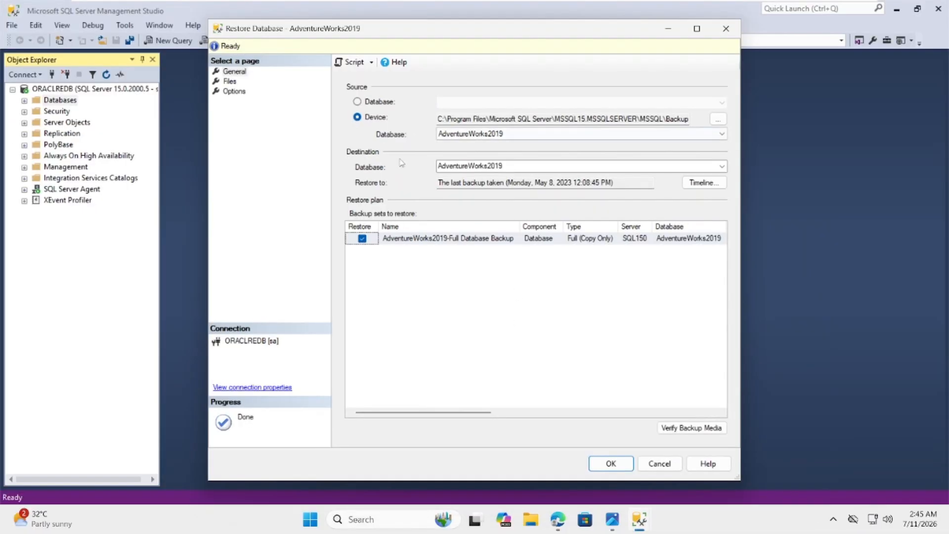
pyautogui.click(610, 464)
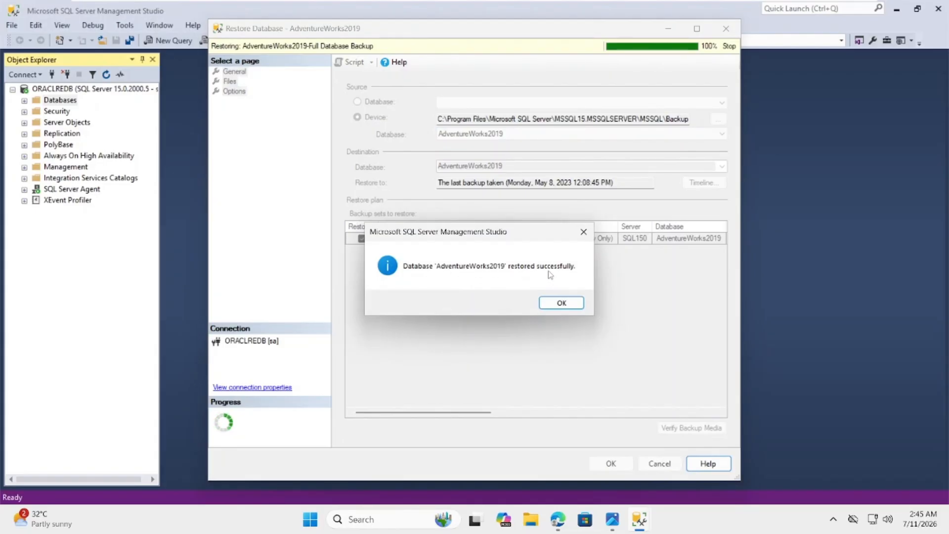
pyautogui.click(559, 302)
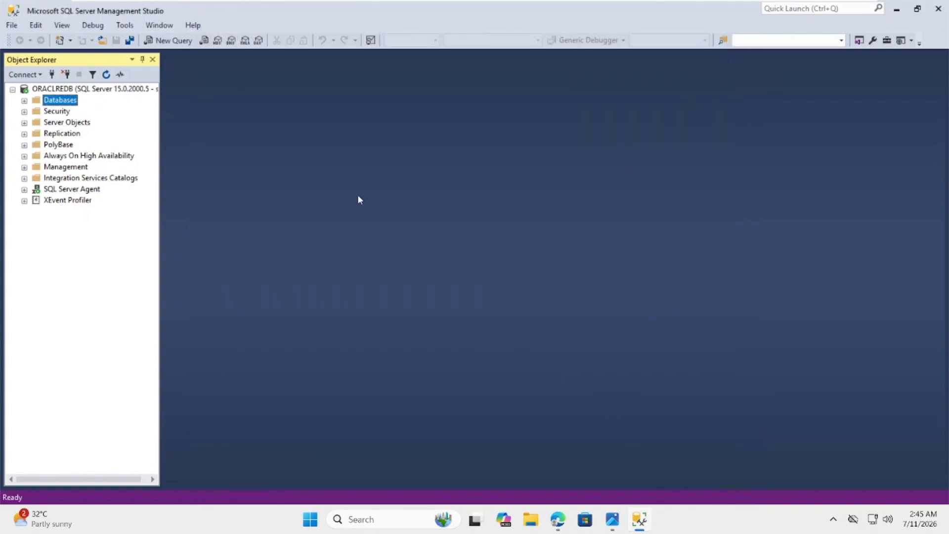
# Step: Write the statement USE AdventureWorks2019 in a new query and execute it
pyautogui.click(174, 42)
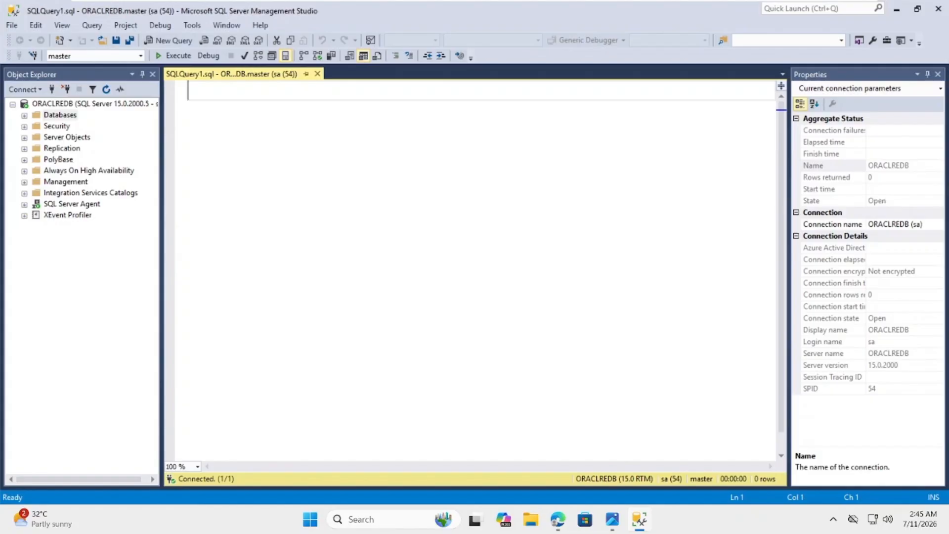
pyautogui.press('capslock')
pyautogui.write('USE')
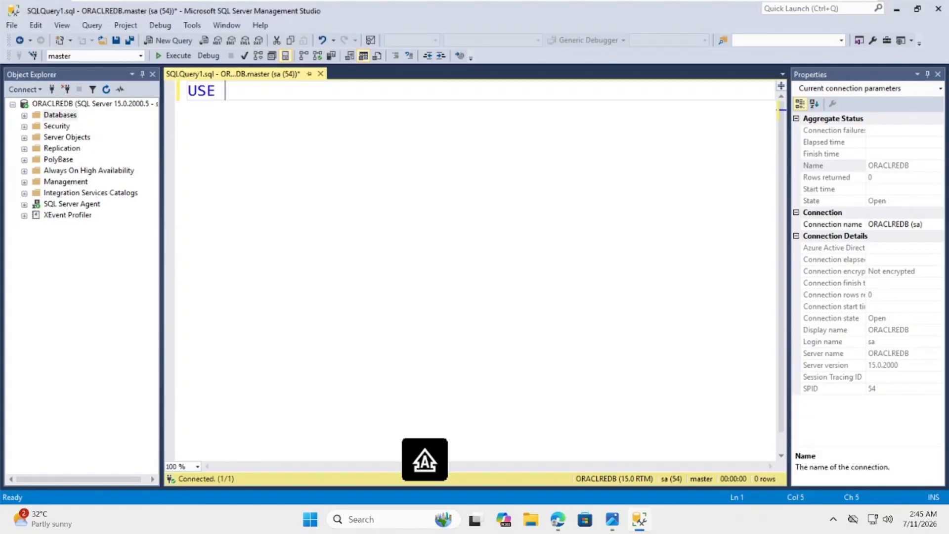
pyautogui.press('capslock')
pyautogui.write('Adventur')
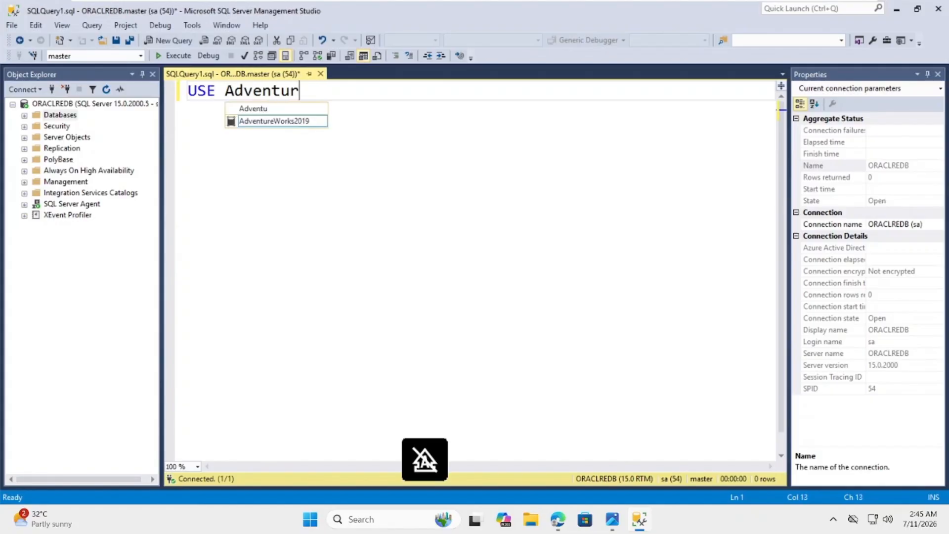
pyautogui.write('eWorks2019')
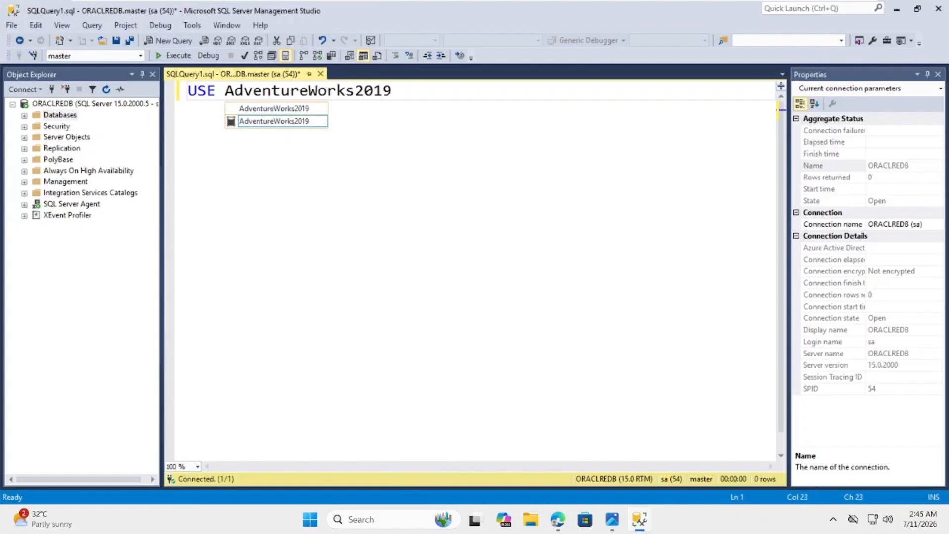
pyautogui.press('Escape')
pyautogui.moveTo(451, 89); pyautogui.dragTo(178, 99)
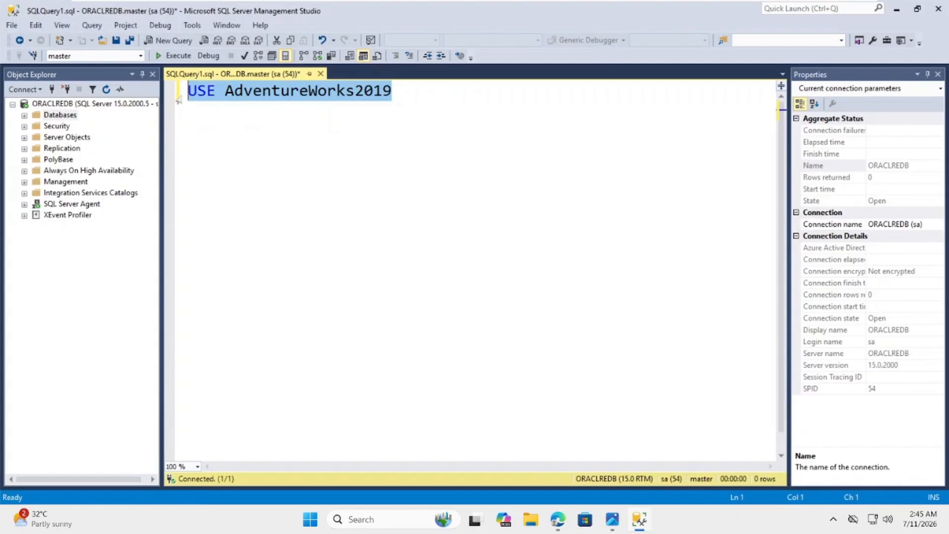
pyautogui.click(174, 56)
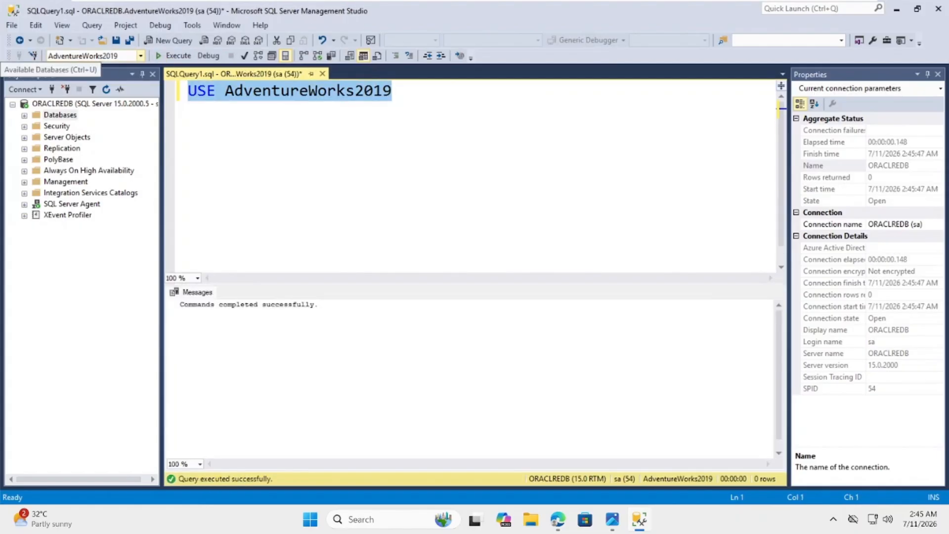
# Step: Switch the query's current database to master and execute the USE AdventureWorks2019 statement again
pyautogui.click(141, 57)
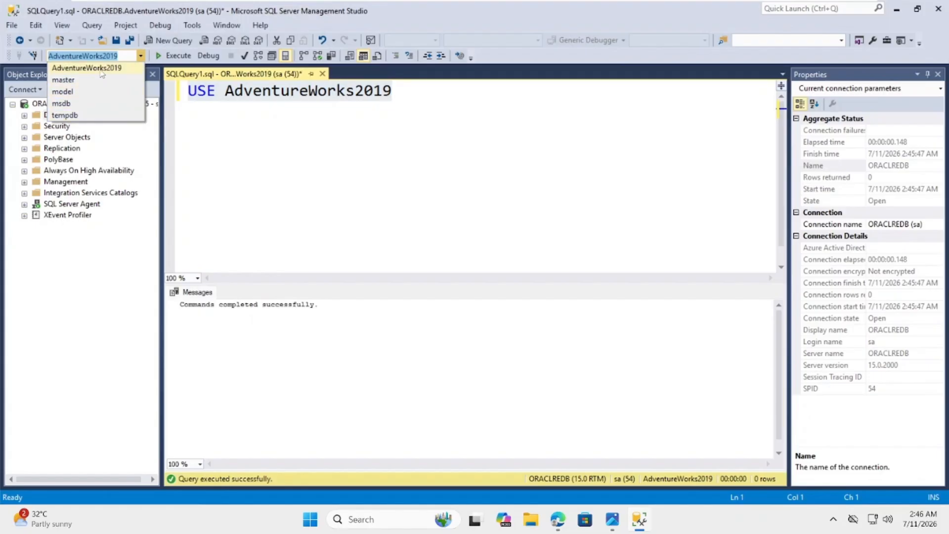
pyautogui.click(69, 80)
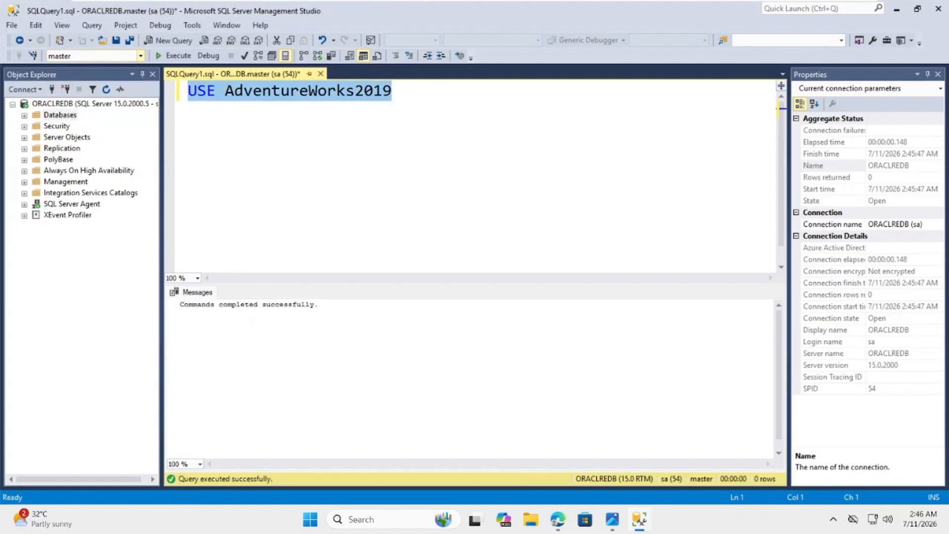
pyautogui.moveTo(391, 91); pyautogui.dragTo(187, 90)
pyautogui.click(174, 56)
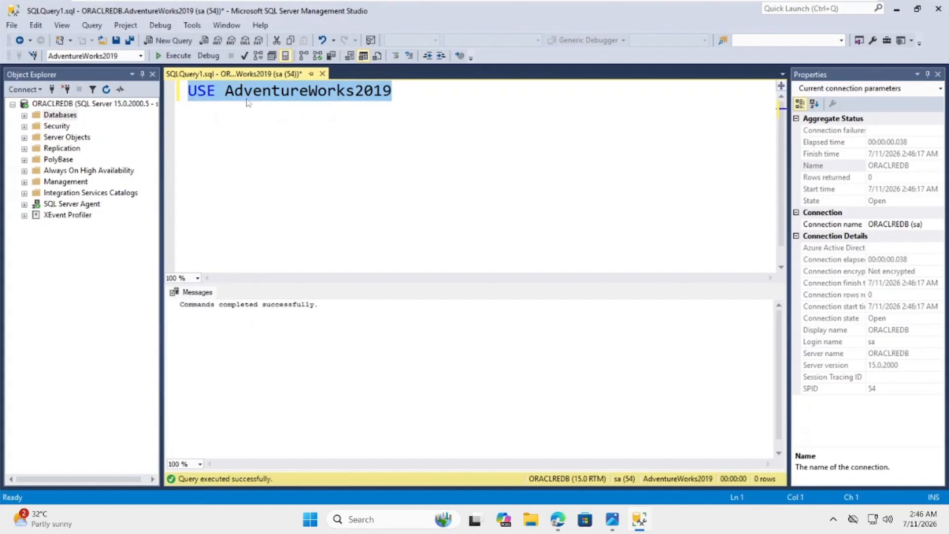